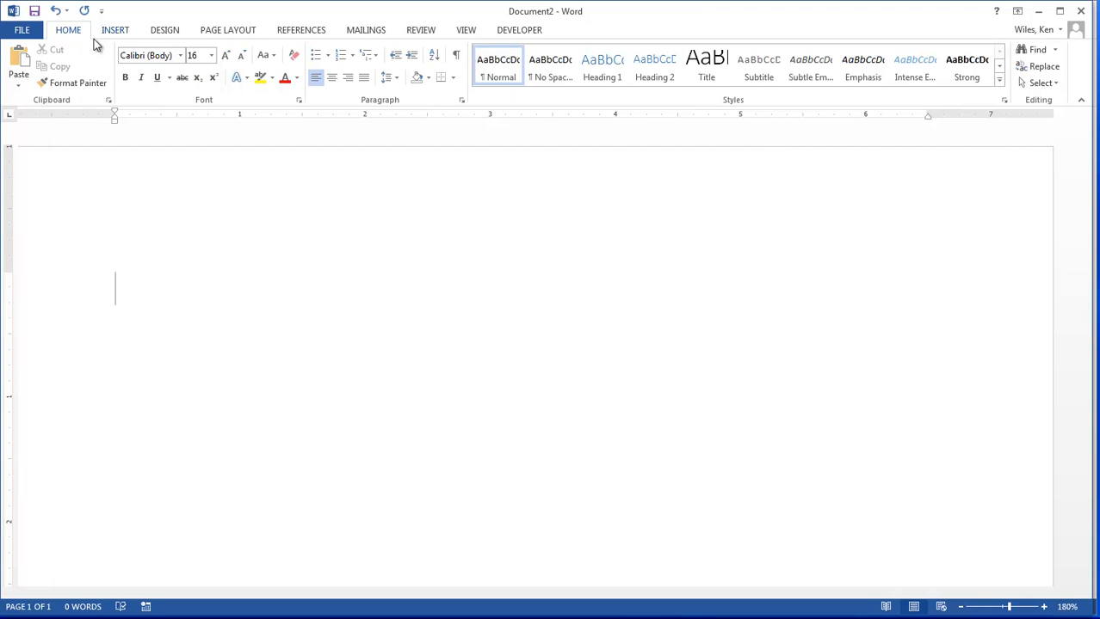
Step: Hide the document's rulers and show them again
click(467, 34)
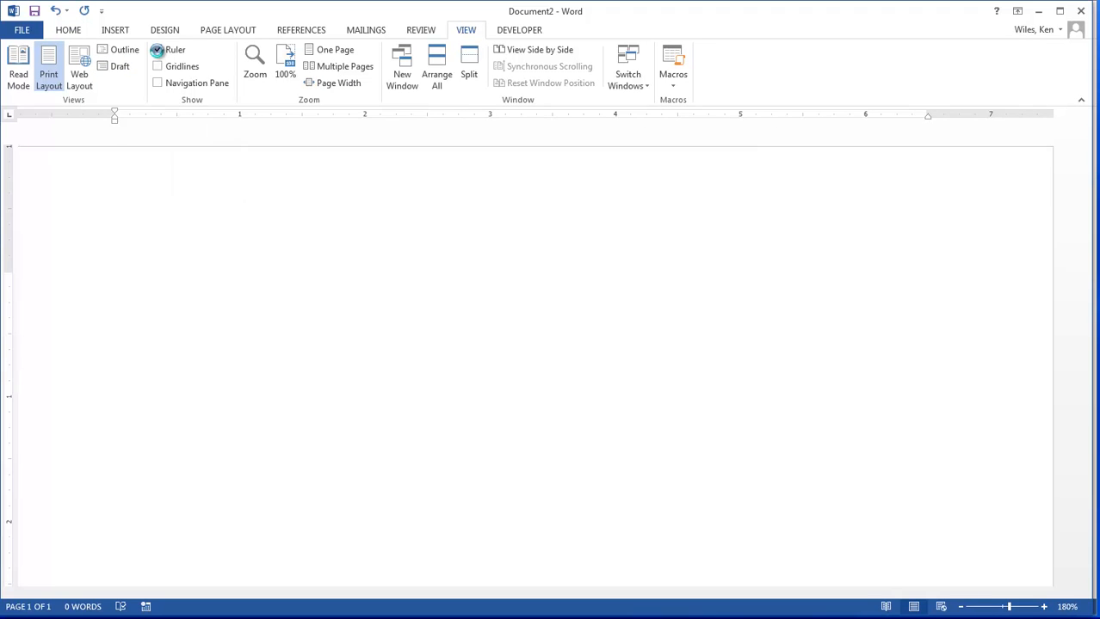
click(159, 52)
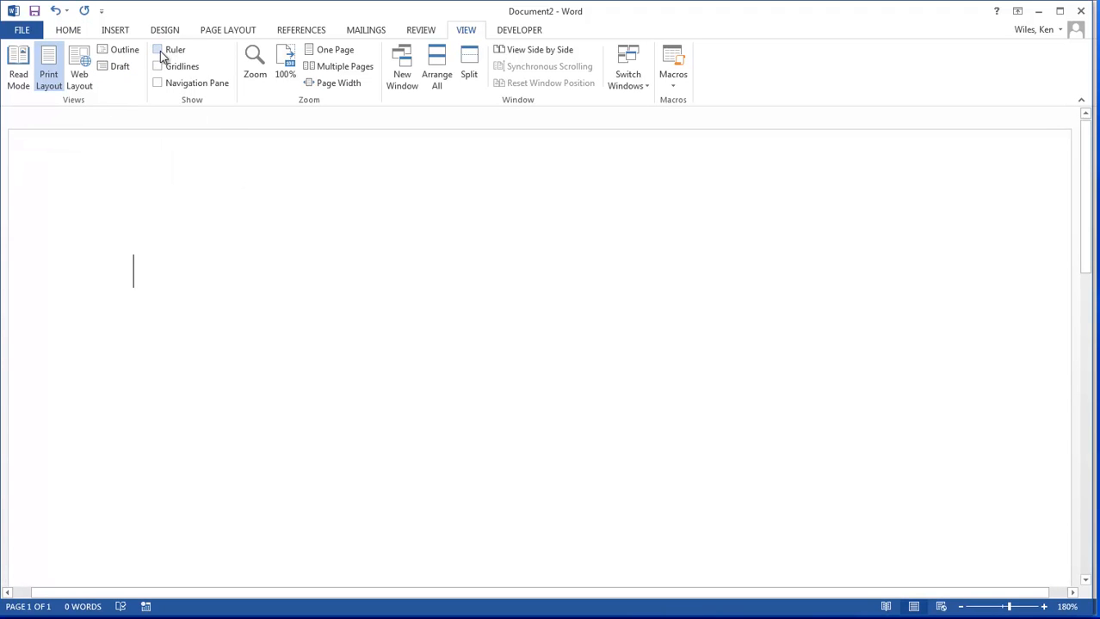
click(158, 50)
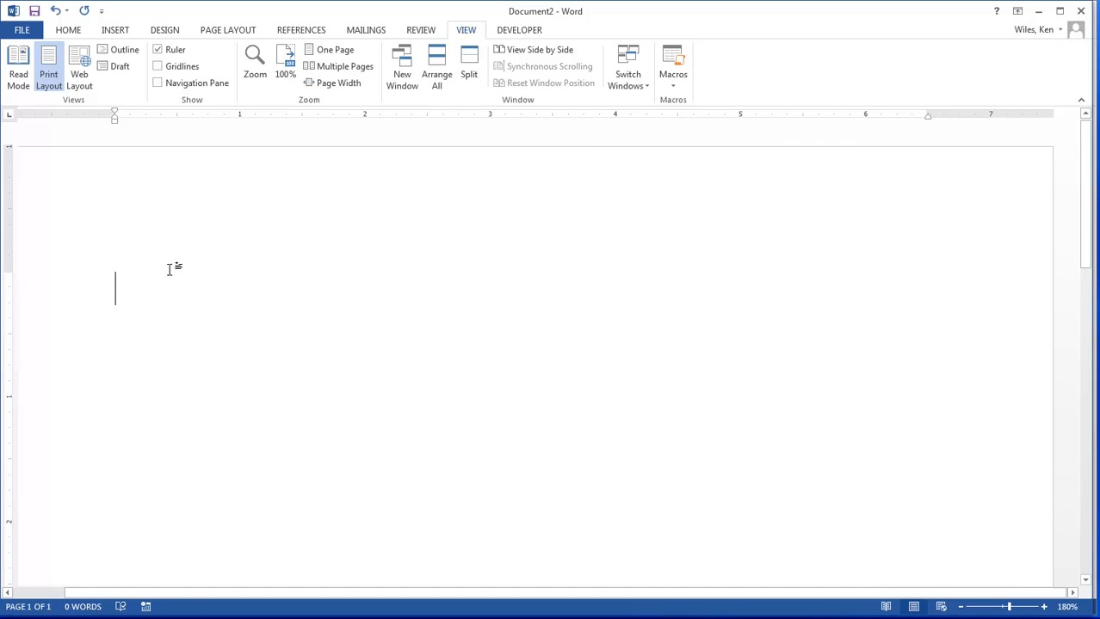
Step: Step the insertion point through four default tab stops on the empty line, and delete the inserted tabs
key(Tab)
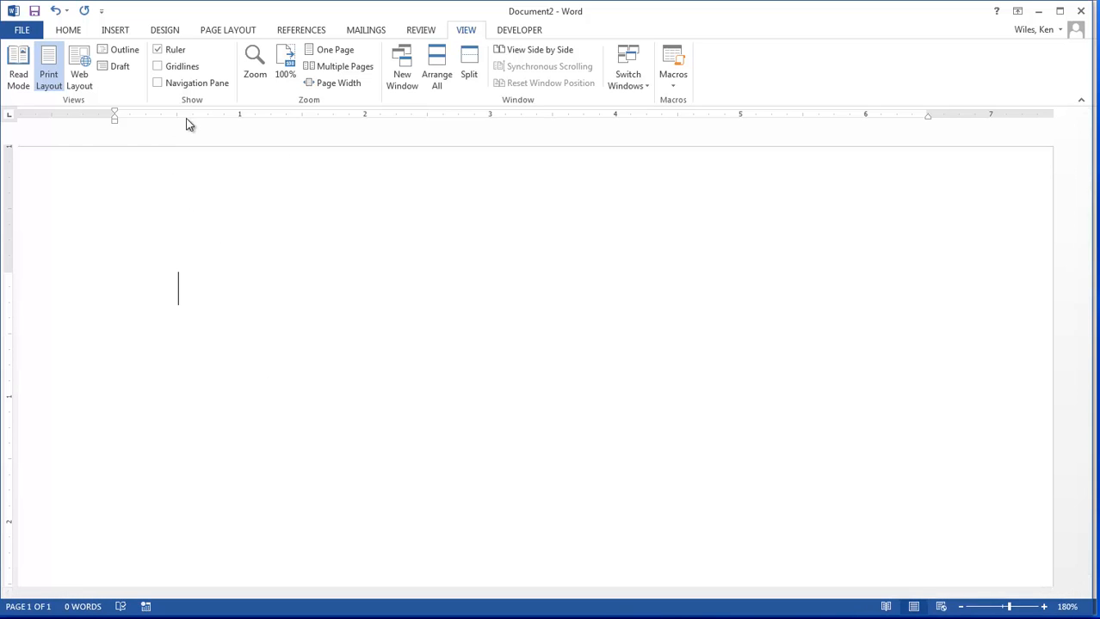
key(Tab)
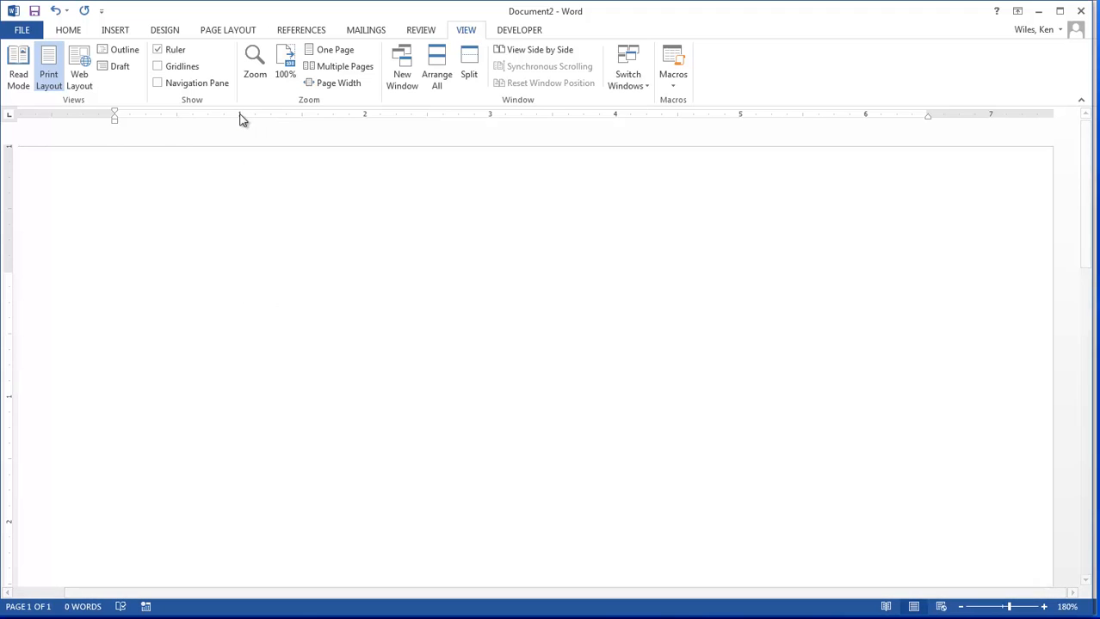
key(Tab)
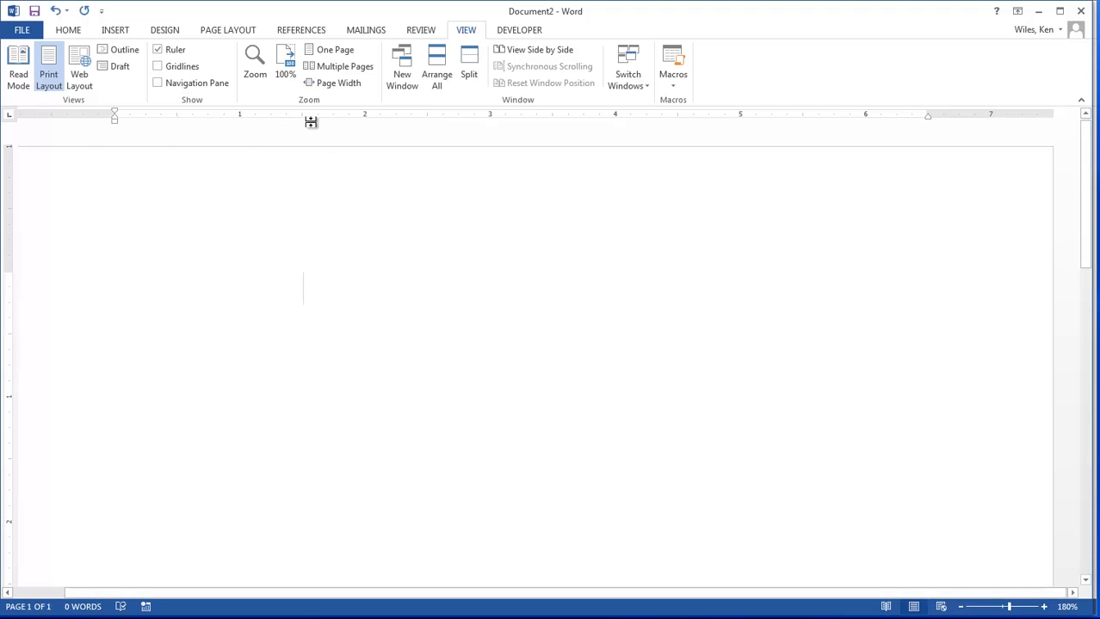
key(Tab)
key(BackSpace)
key(BackSpace)
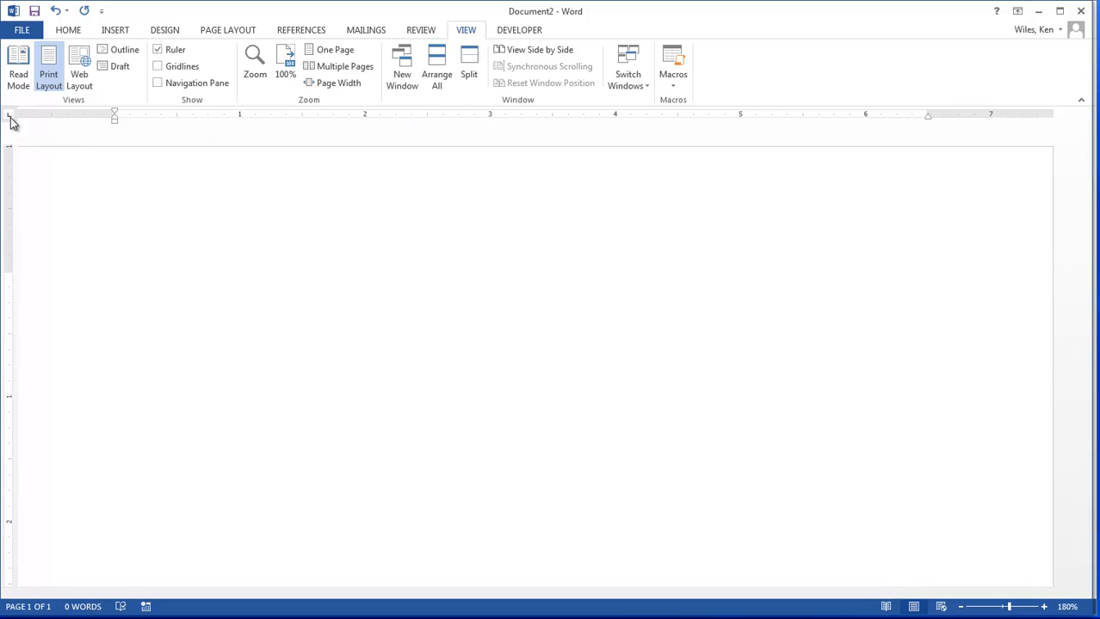
Step: Look up the left, right, center and decimal tab symbols in Document1, and return to Document2
click(289, 618)
click(259, 589)
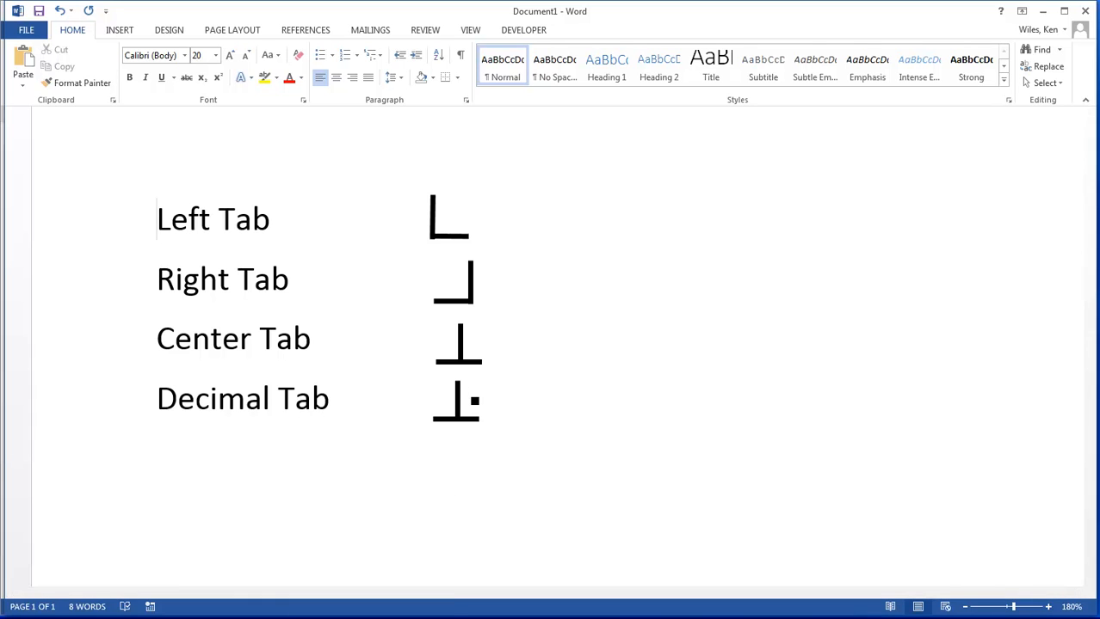
click(328, 591)
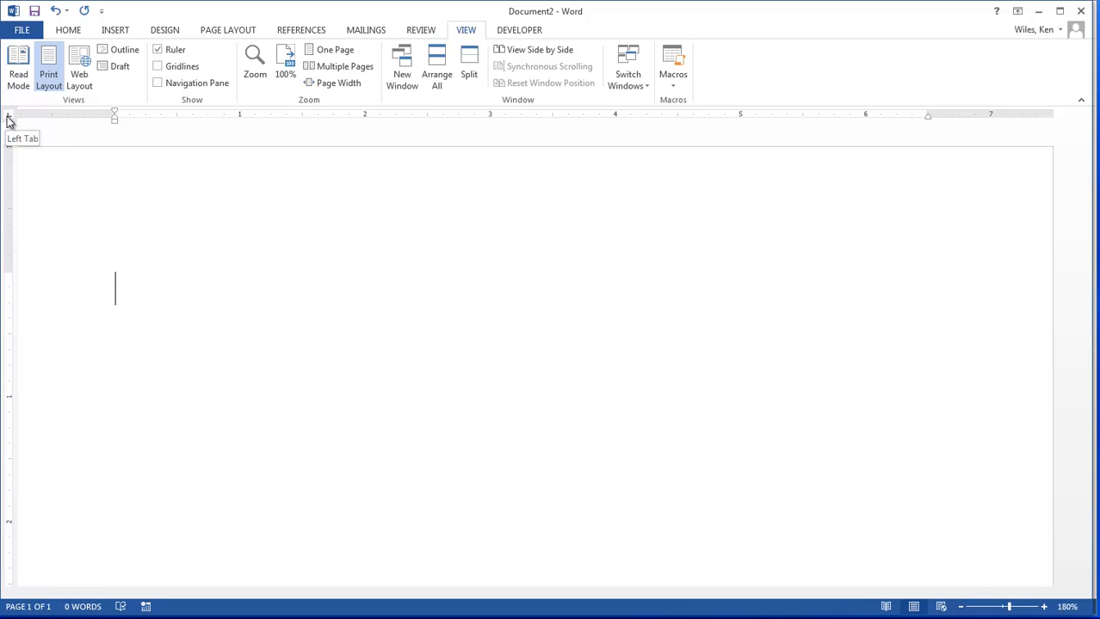
Step: Set a left tab stop at 1.5 inches and a right tab stop at 5 inches on the empty line
click(304, 119)
click(9, 116)
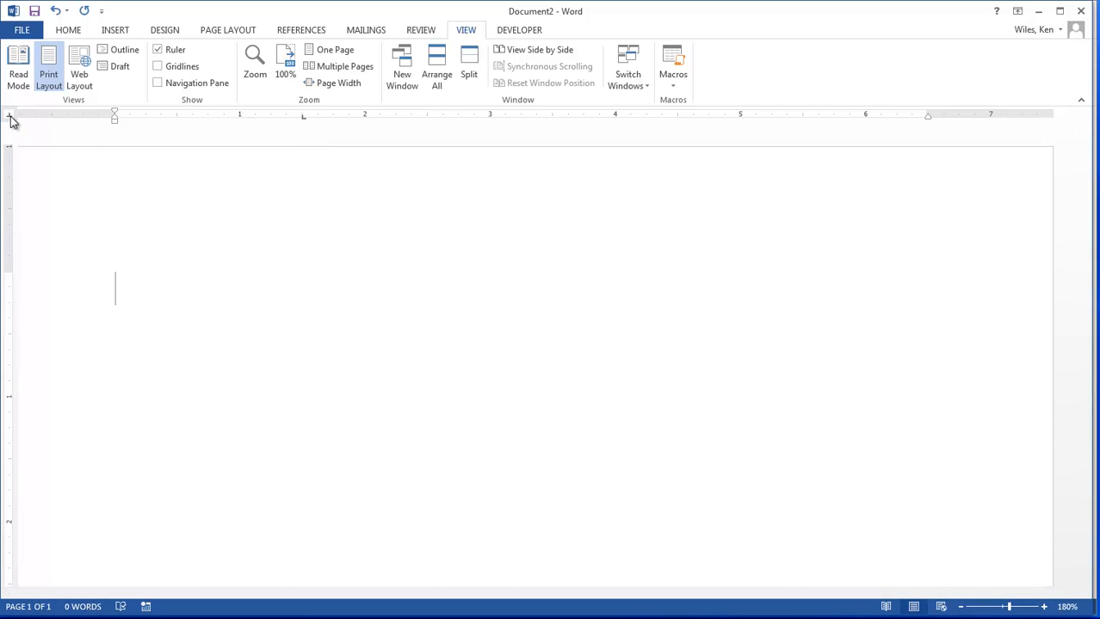
click(10, 117)
click(738, 118)
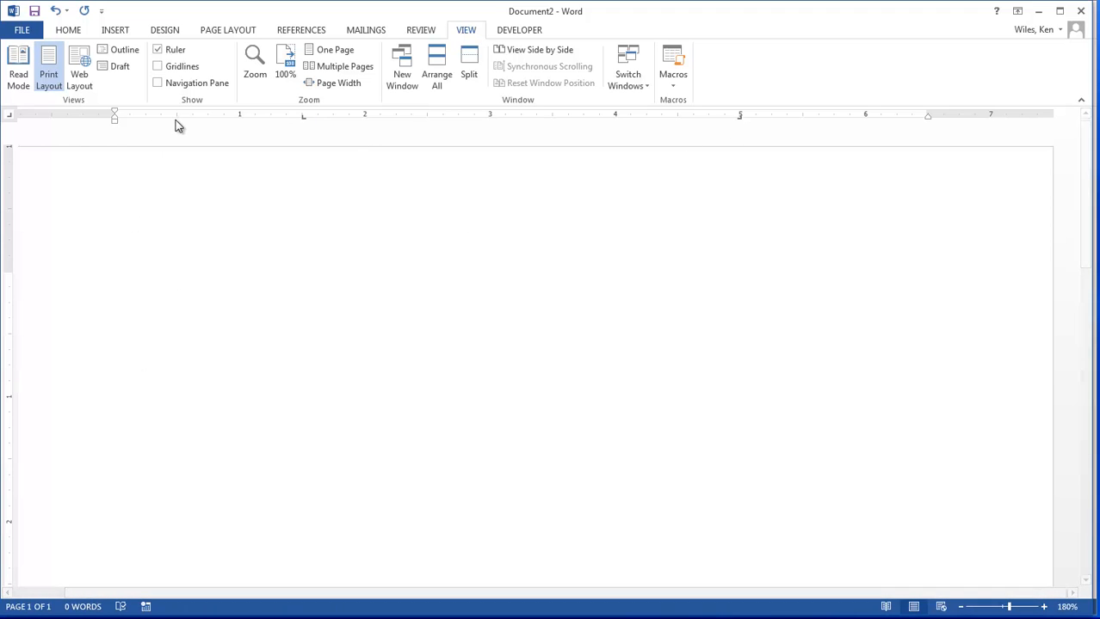
Step: Enter "Item 1" at the left tab stop and "Right Item" at the right tab stop on the first line
key(Tab)
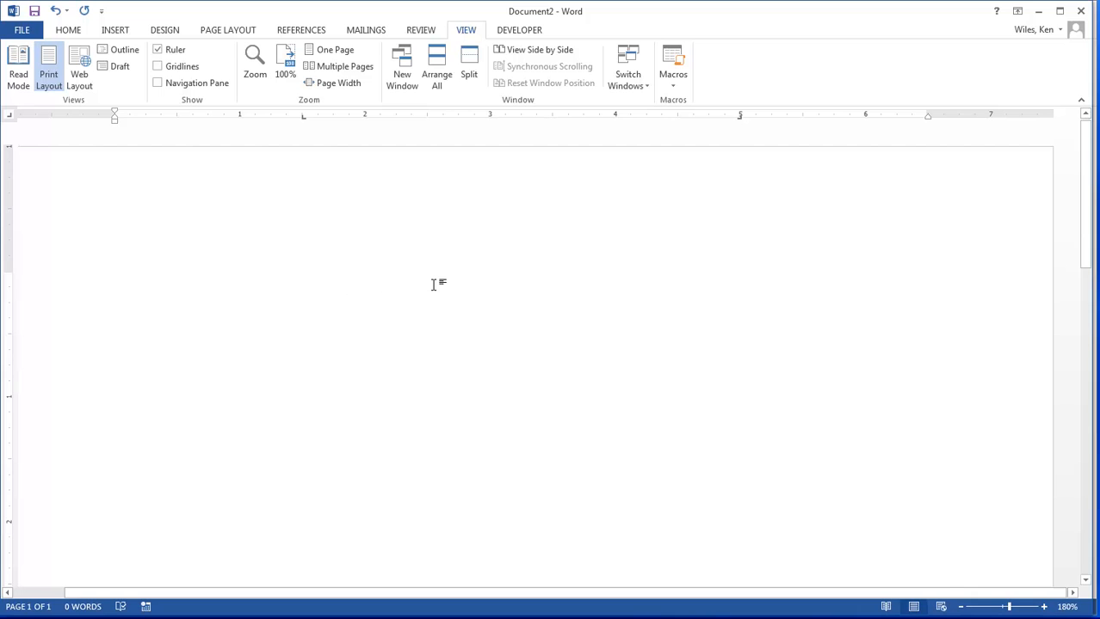
text(Item 1)
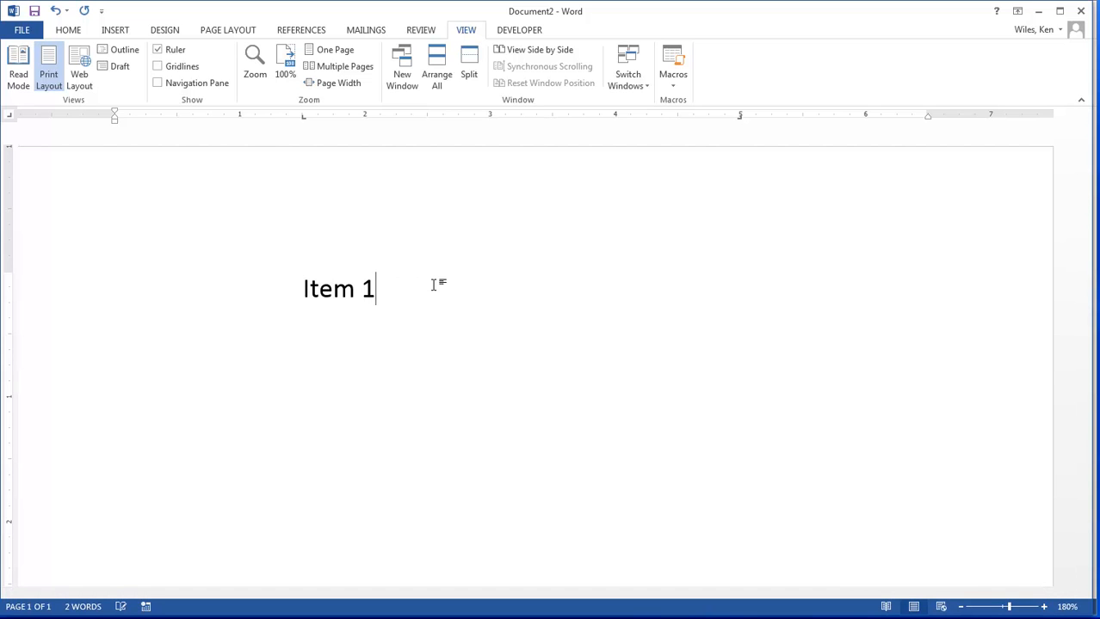
key(Tab)
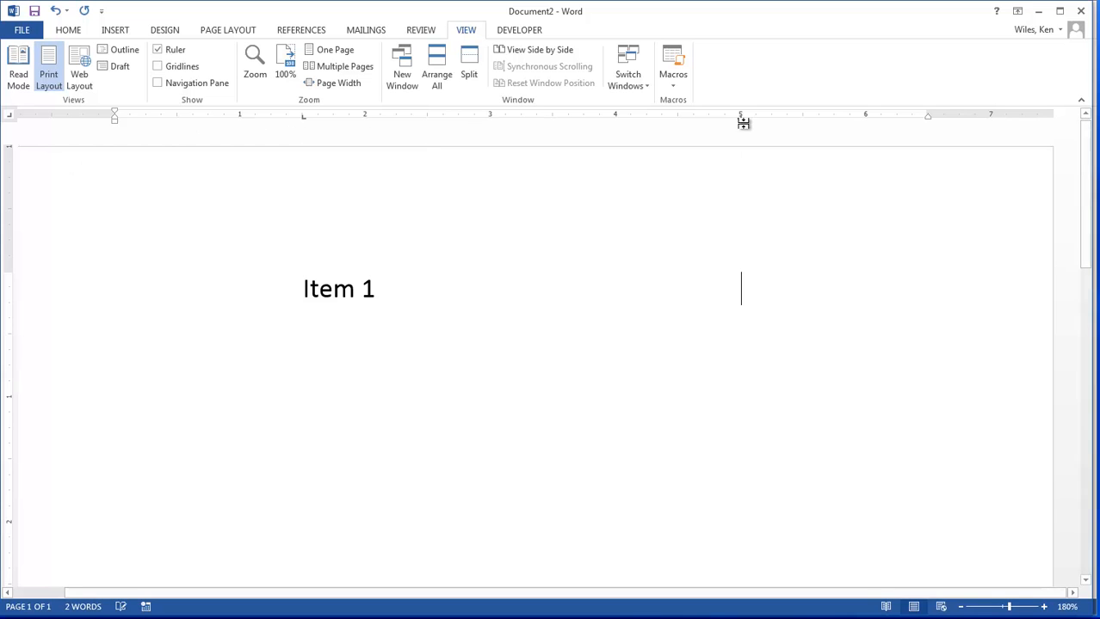
text(Right It)
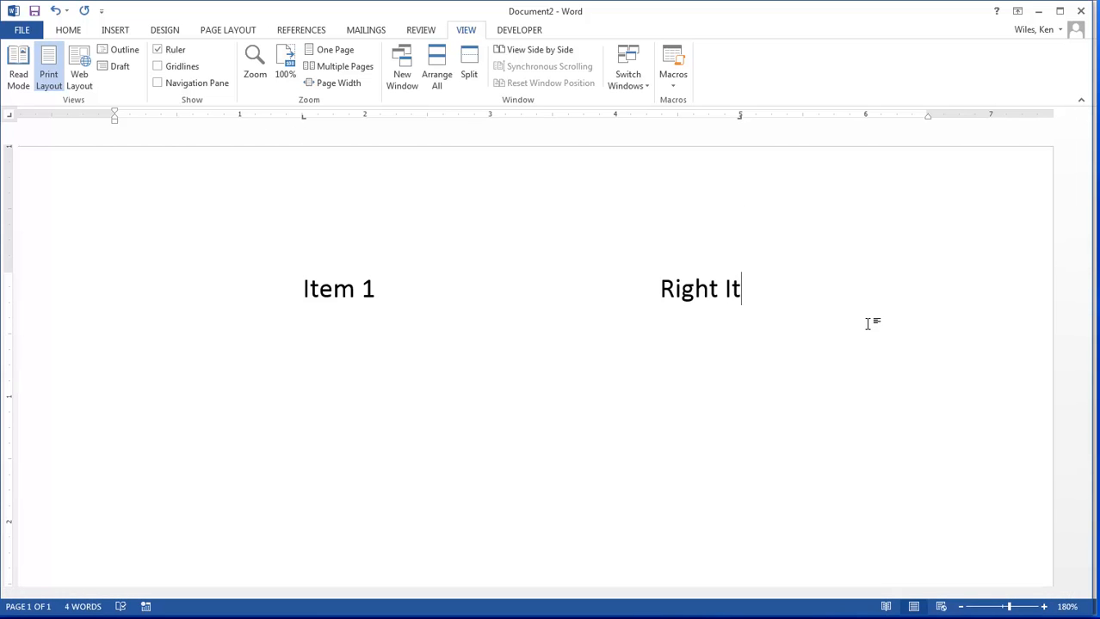
text(em)
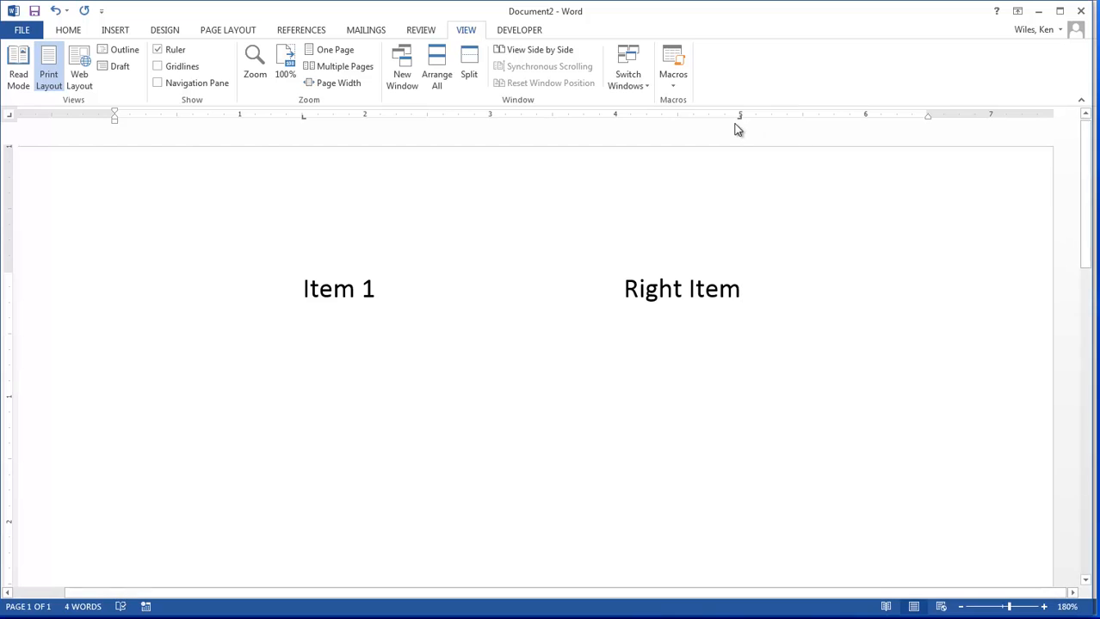
Step: Add a second line with "Item 2" at the left tab stop, followed by a tab to the right tab stop
key(Return)
text(\)
key(BackSpace)
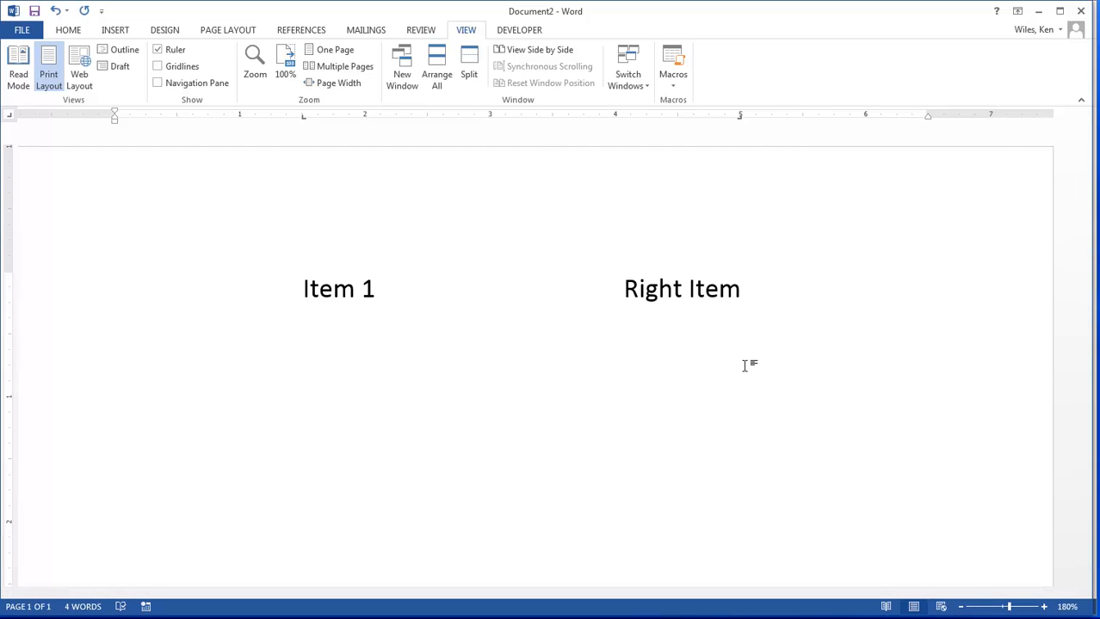
key(Tab)
text(T)
key(BackSpace)
text(Item 2)
key(Tab)
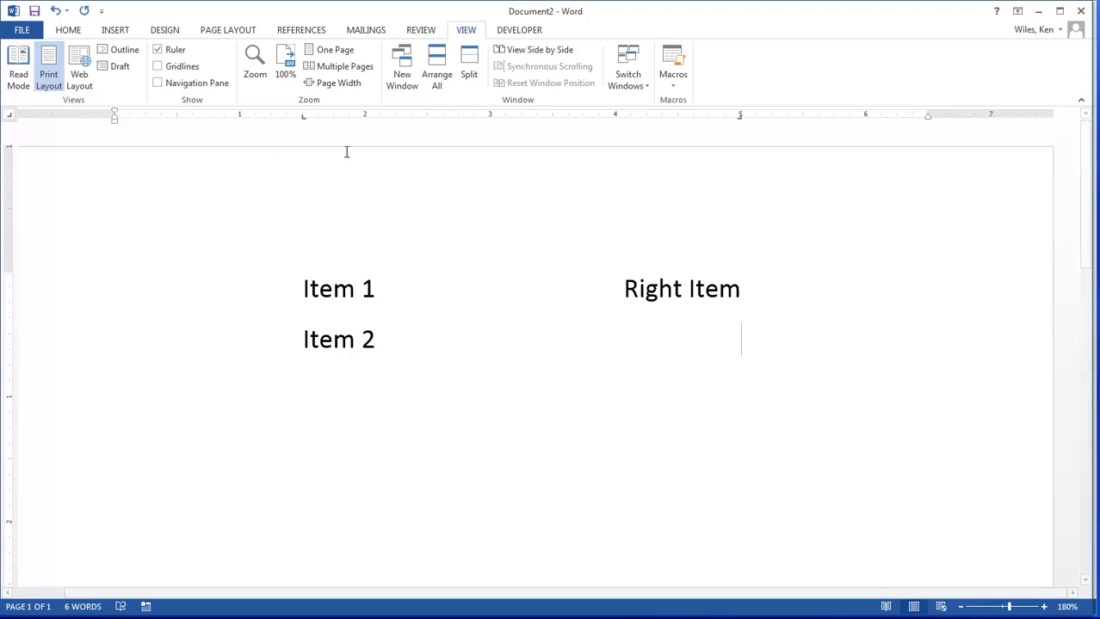
Step: Move the left tab stop of only the "Item 1" line to 1 inch, and undo the move
drag(303, 288, 347, 298)
click(397, 348)
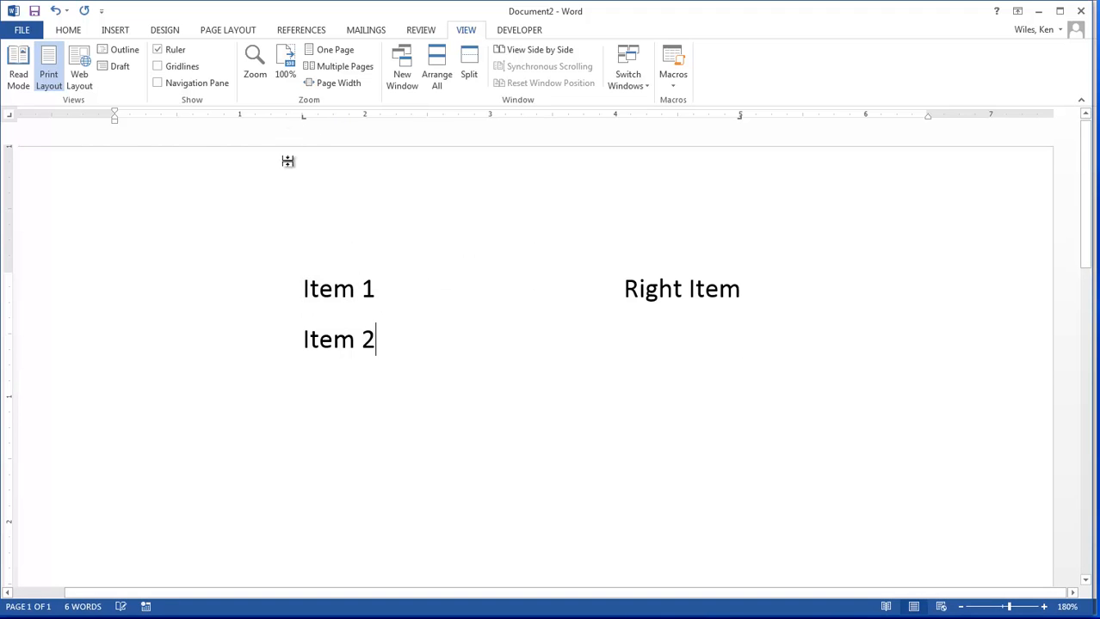
click(332, 291)
drag(305, 120, 239, 123)
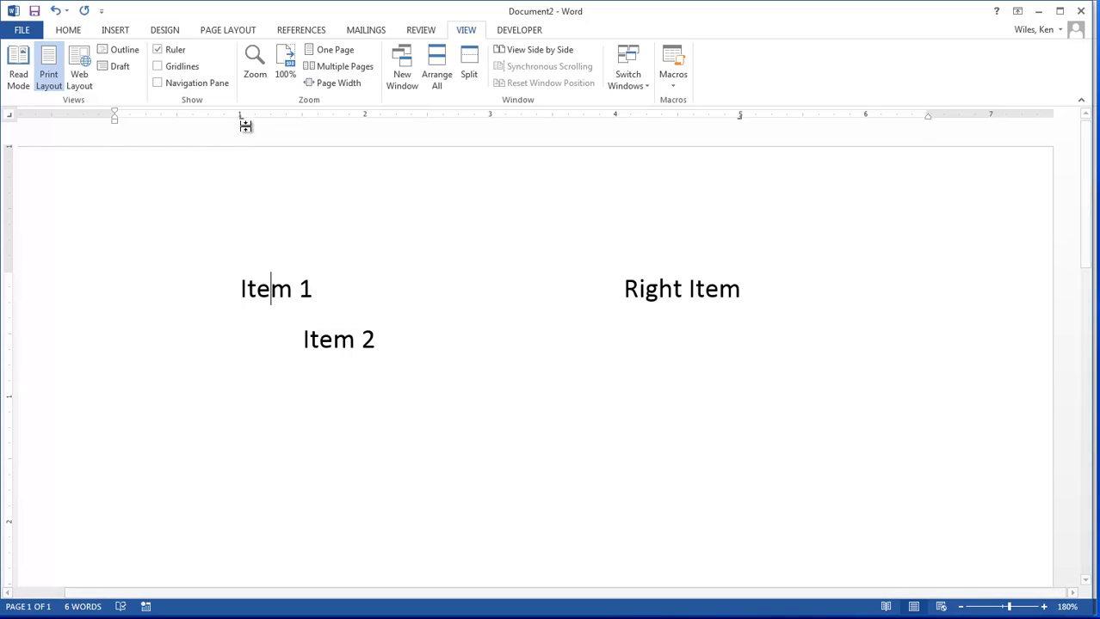
key(ctrl+z)
Step: Move the left tab stop of both item lines together to 1 inch
click(397, 327)
click(351, 290)
click(337, 345)
click(349, 414)
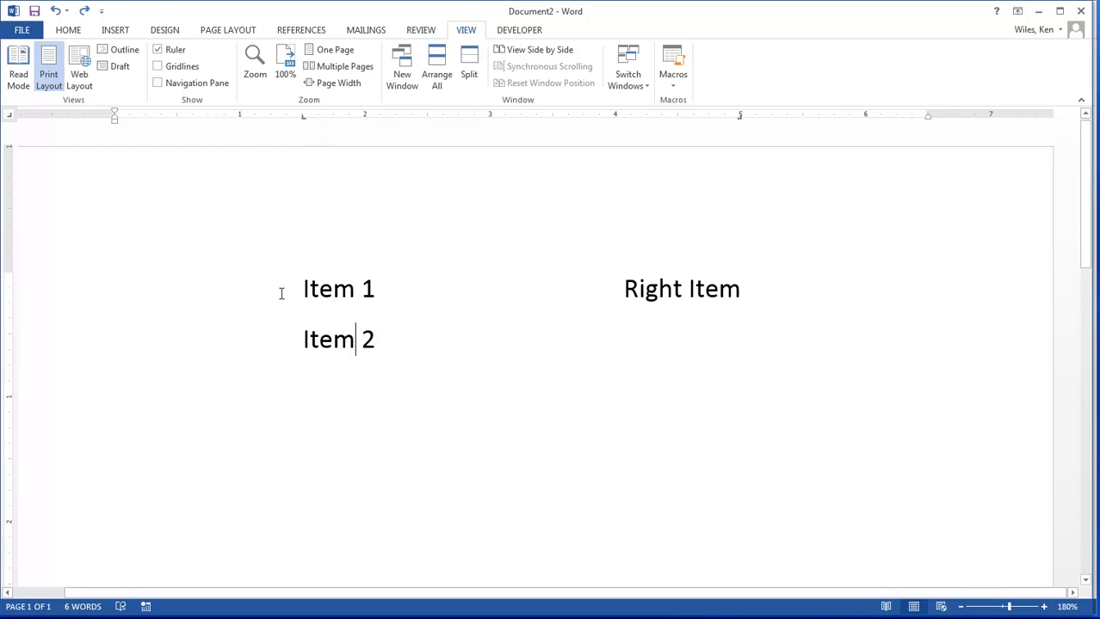
drag(302, 282, 733, 371)
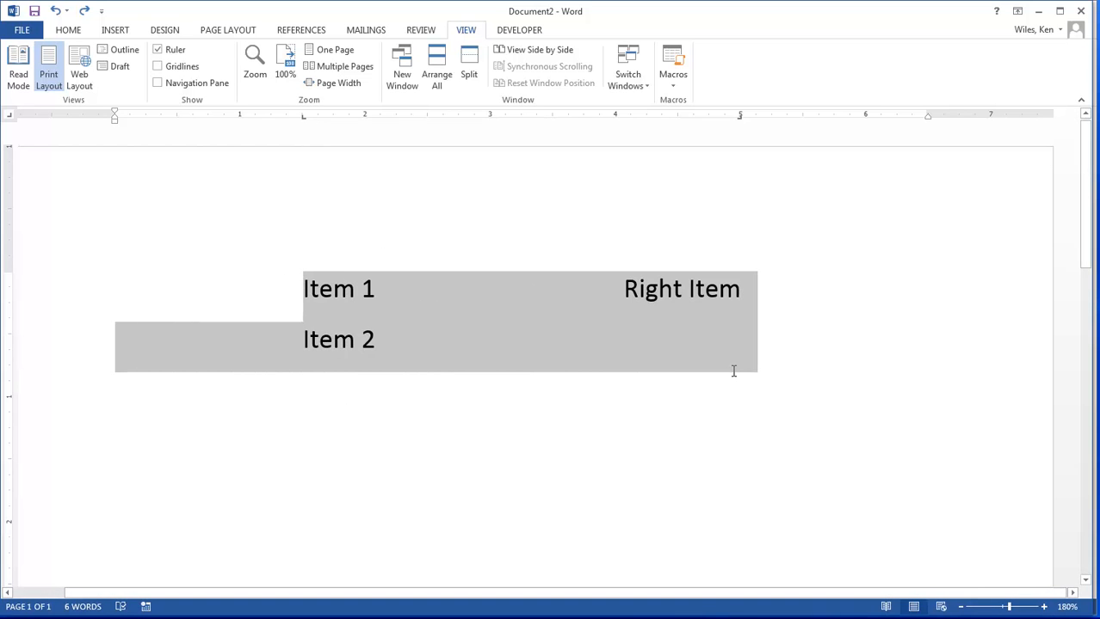
drag(304, 119, 240, 122)
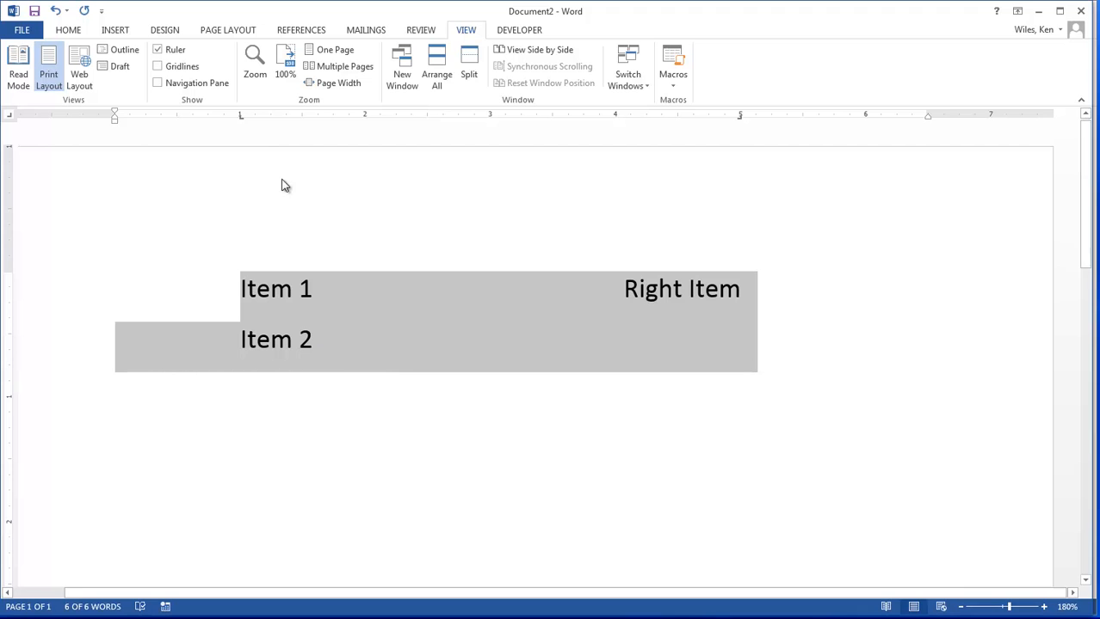
Step: Change the alignment of the 1-inch tab stop to Center for both selected lines
double_click(241, 118)
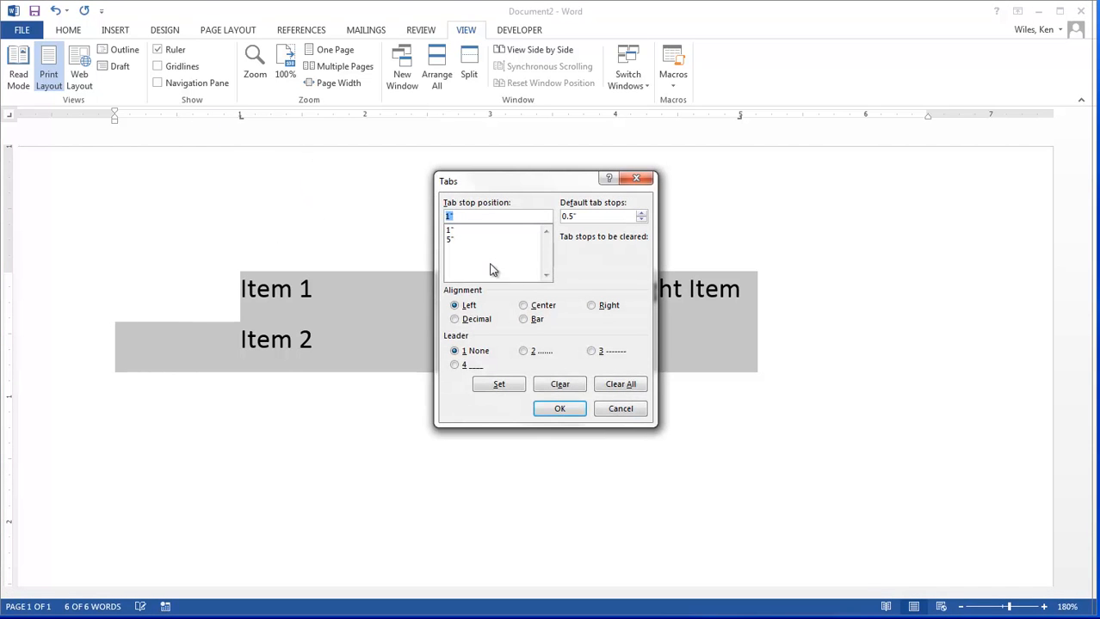
click(448, 234)
click(527, 307)
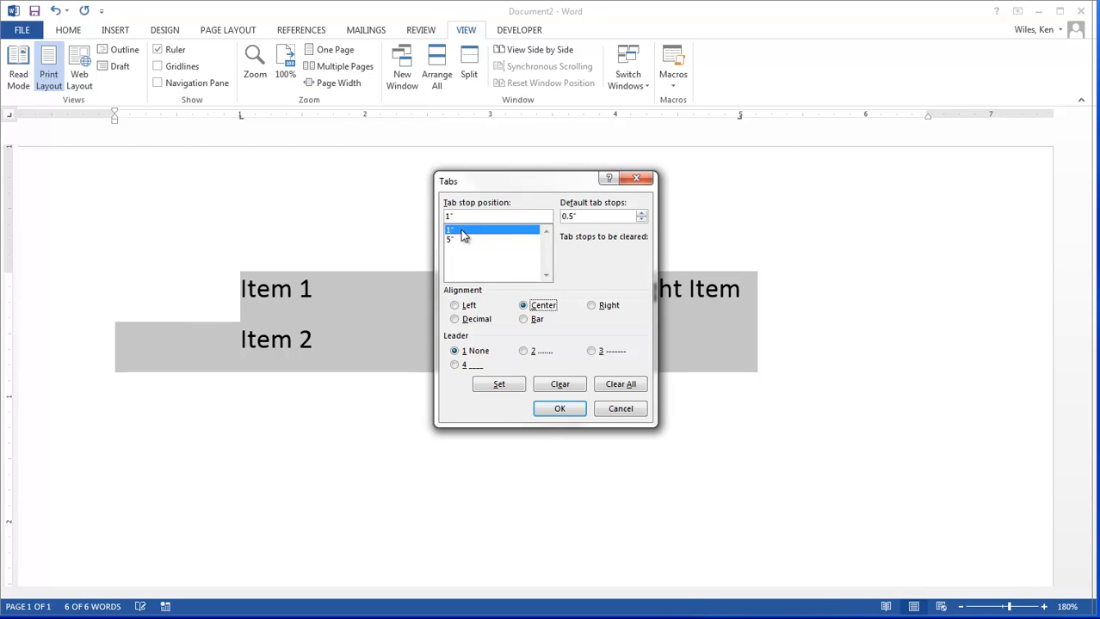
click(557, 409)
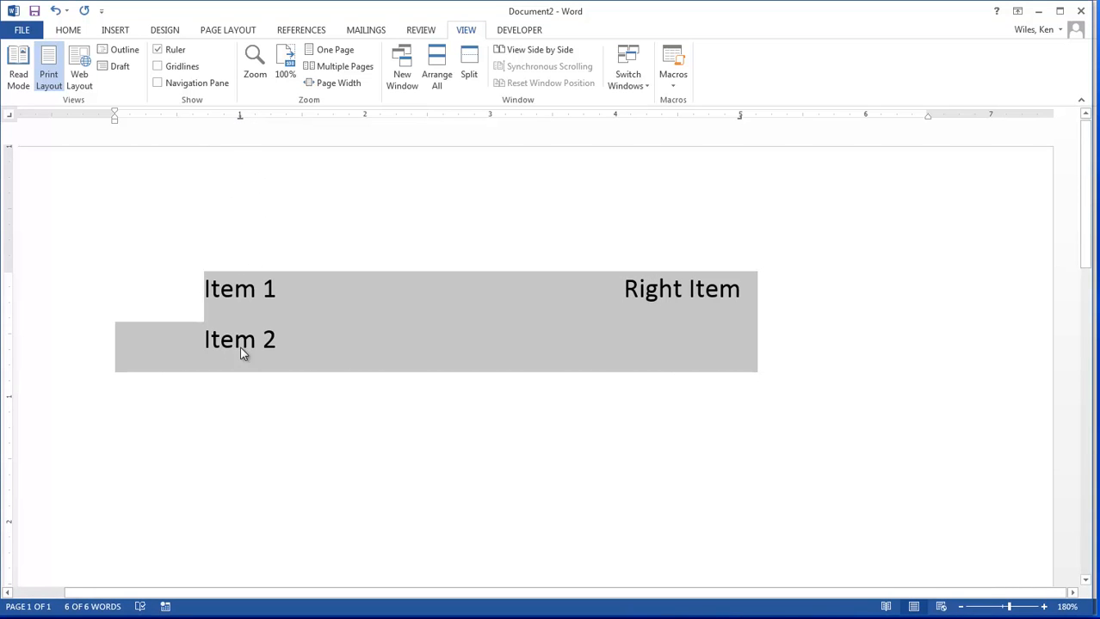
Step: Clear all custom tab stops from both selected lines
double_click(238, 119)
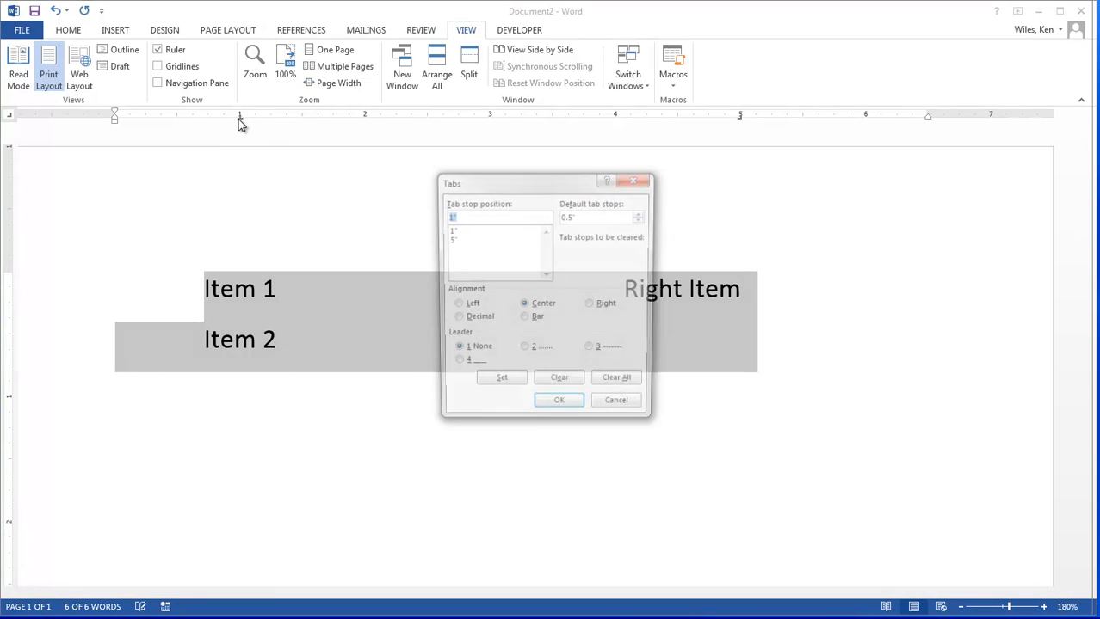
click(454, 242)
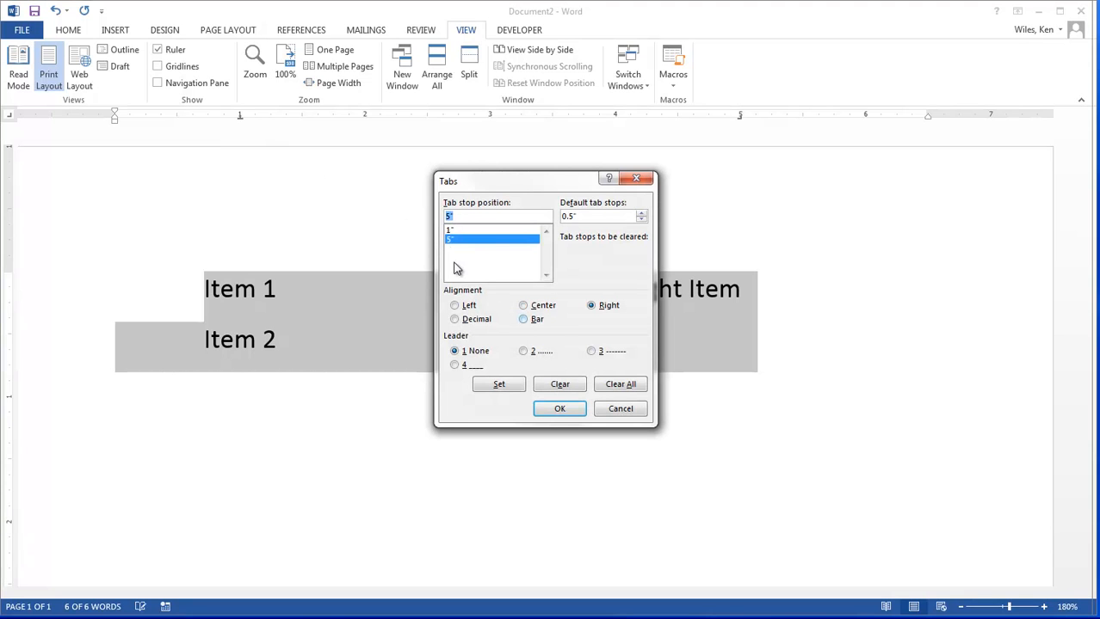
click(623, 385)
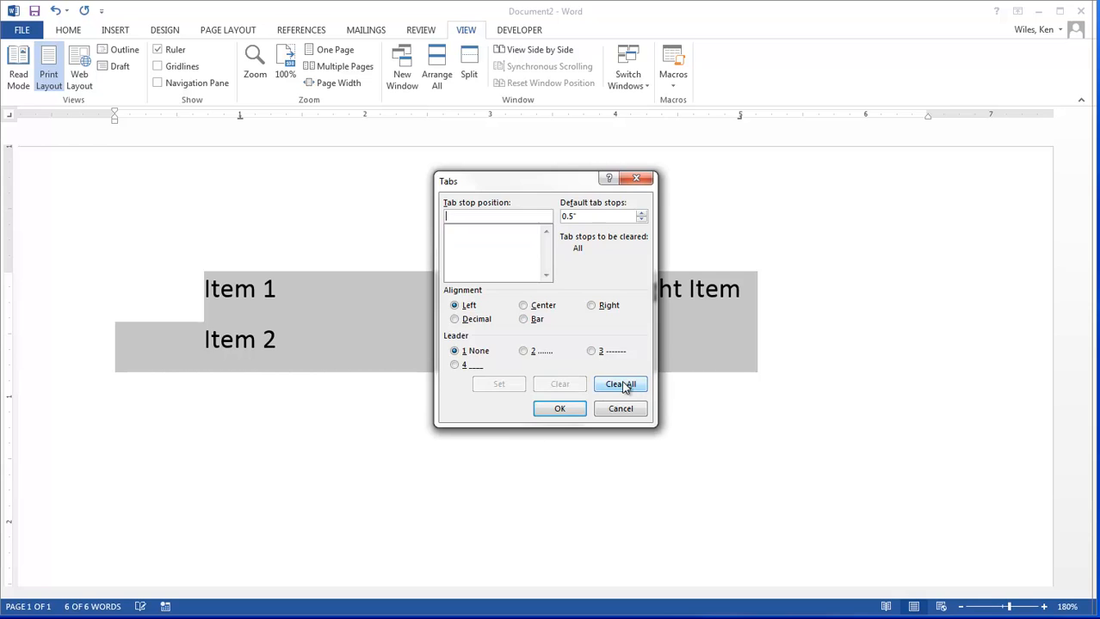
click(561, 407)
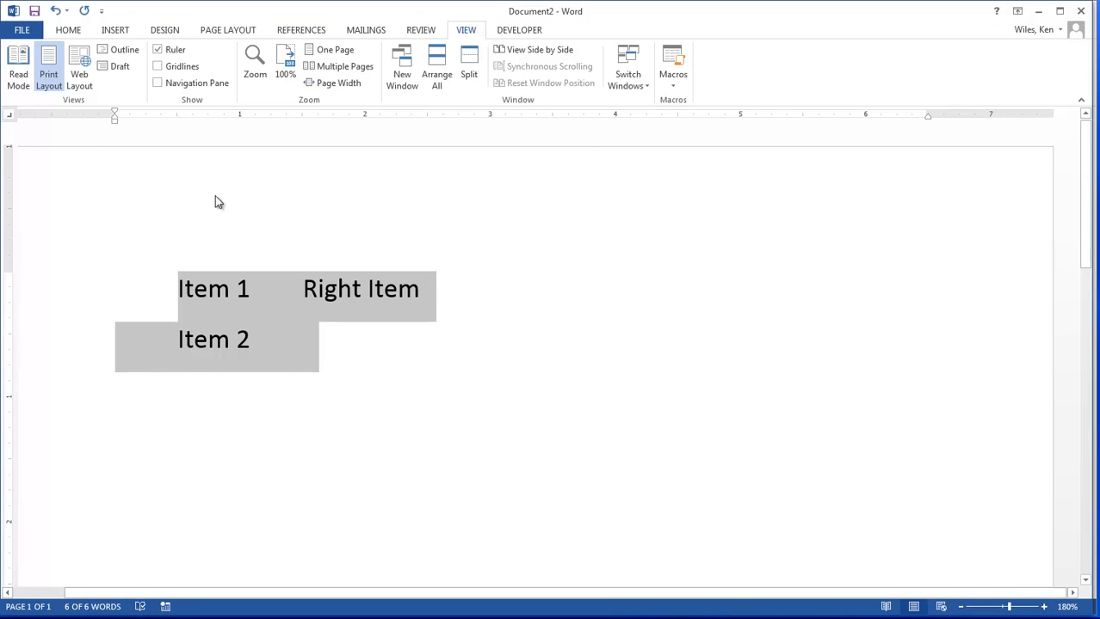